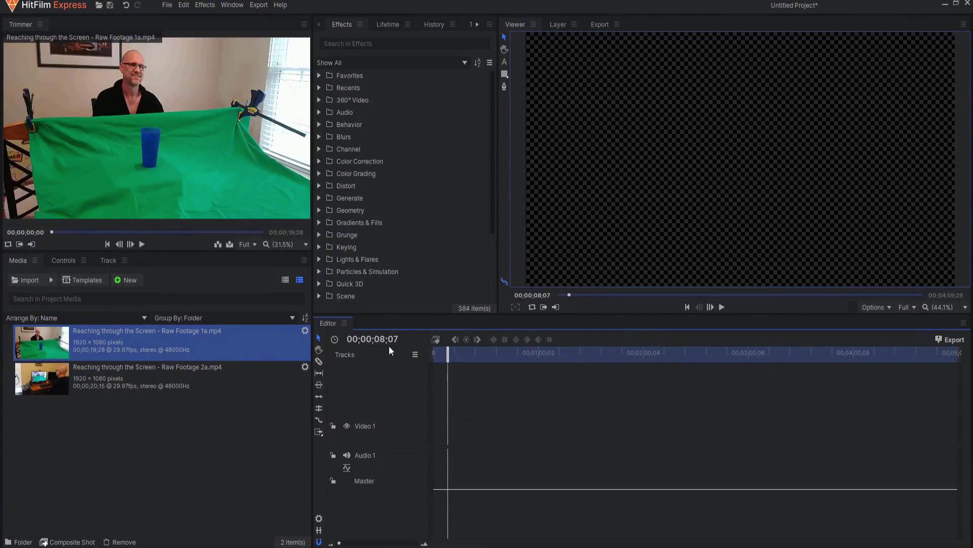
Place Raw Footage 1a at the timeline start, then move it up onto a new Video 2 track.
{"action": "left_click_drag", "start_coordinate": [56, 343], "coordinate": [295, 374]}
{"action": "mouse_move", "coordinate": [432, 437]}
{"action": "left_mouse_down"}
{"action": "mouse_move", "coordinate": [423, 430]}
{"action": "mouse_move", "coordinate": [431, 435]}
{"action": "left_mouse_up"}
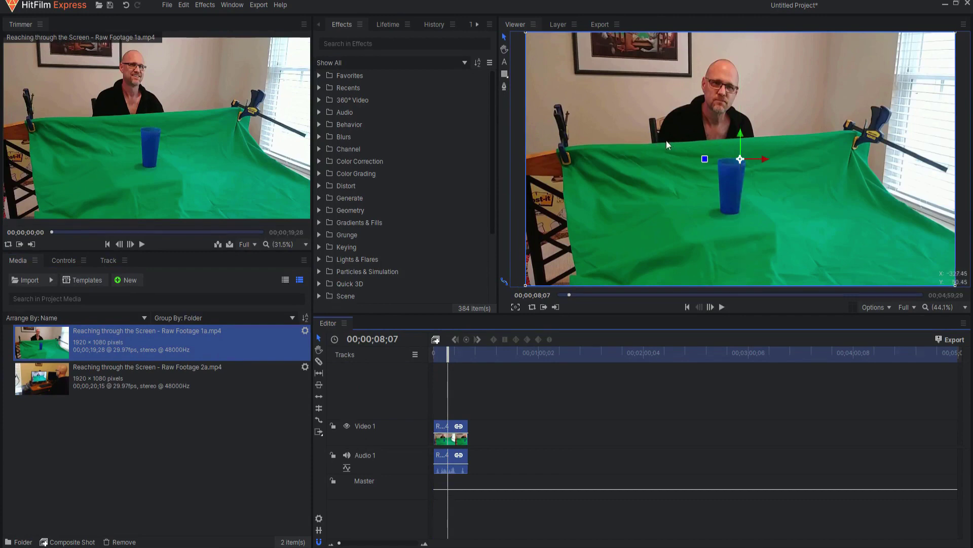
{"action": "left_click_drag", "start_coordinate": [448, 356], "coordinate": [455, 358]}
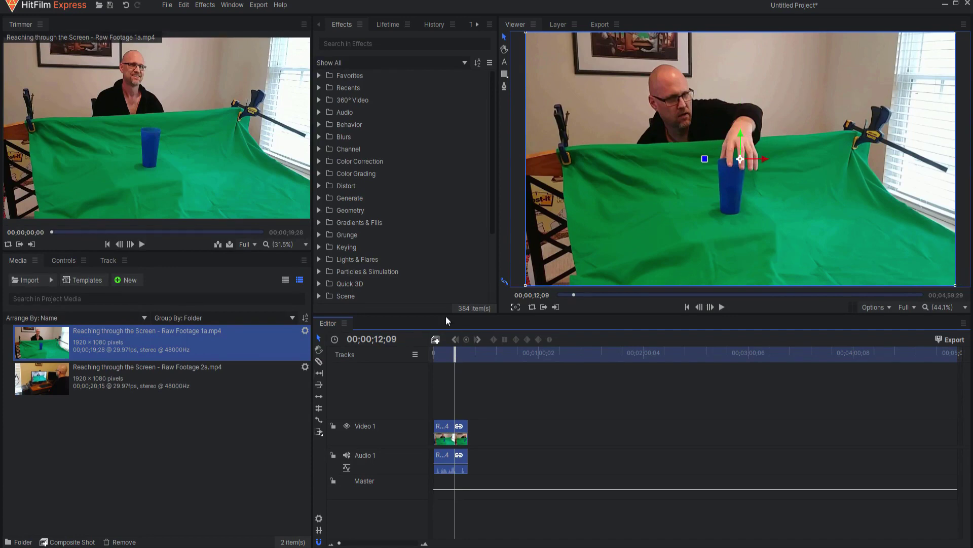
{"action": "left_click_drag", "start_coordinate": [446, 424], "coordinate": [446, 405]}
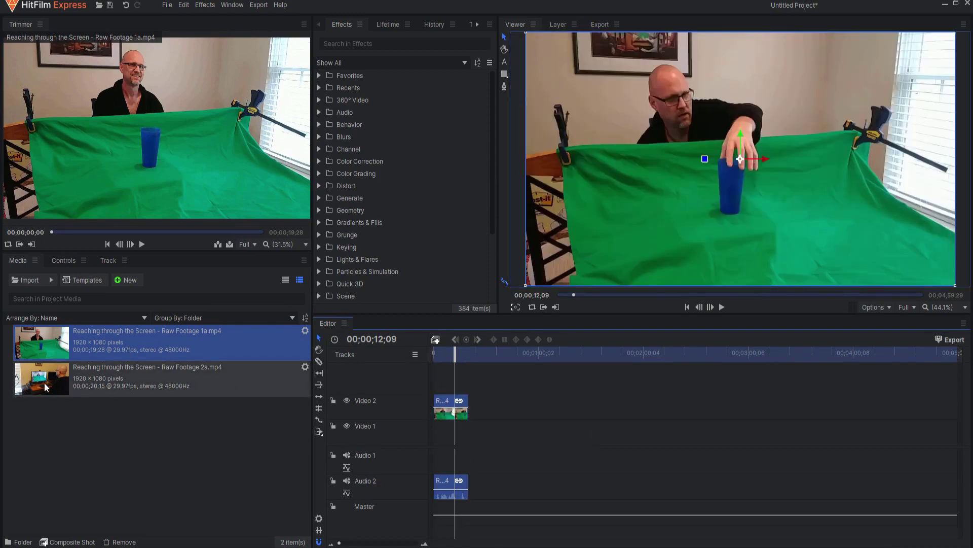
Put Raw Footage 2a on Video 1 and hide Video 2 so the desk shot shows.
{"action": "left_click_drag", "start_coordinate": [45, 387], "coordinate": [432, 436]}
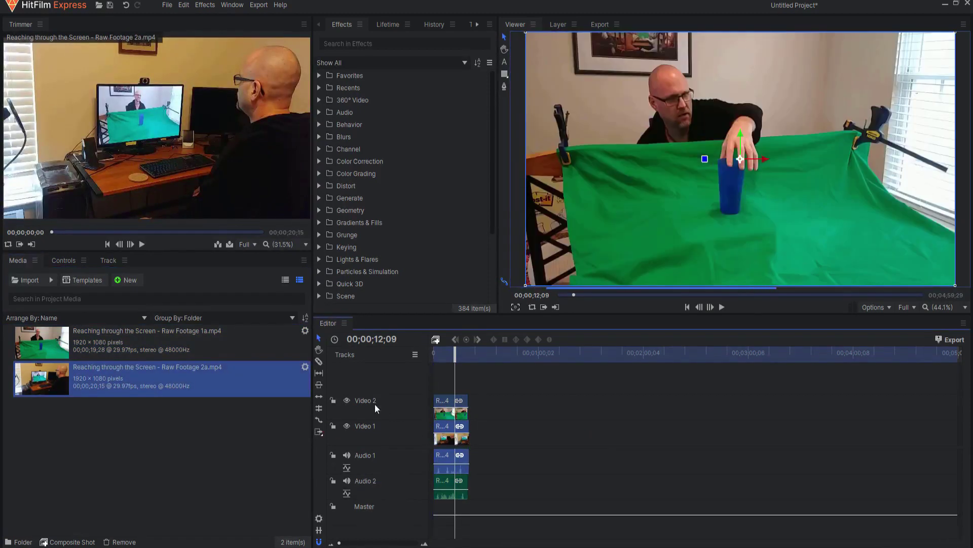
{"action": "left_click", "coordinate": [348, 400]}
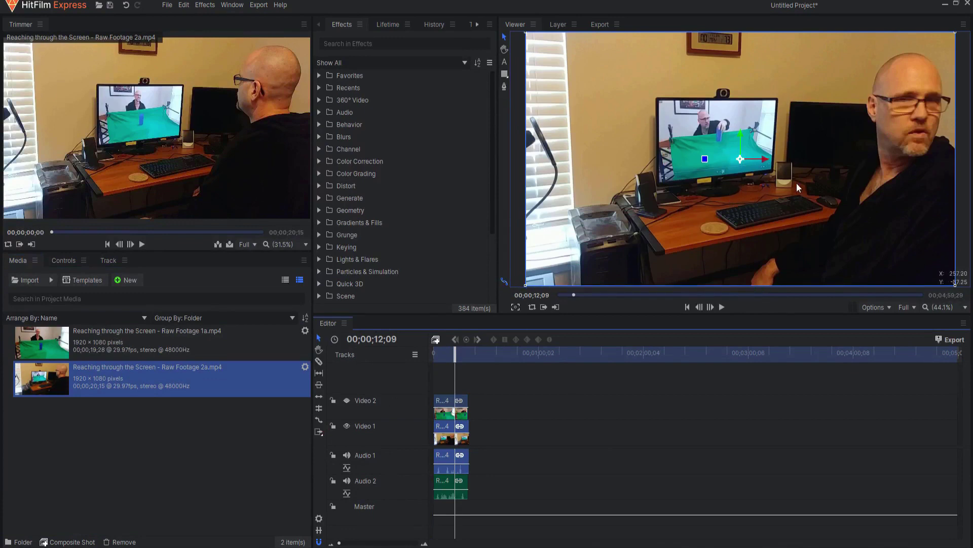
{"action": "left_click", "coordinate": [347, 400]}
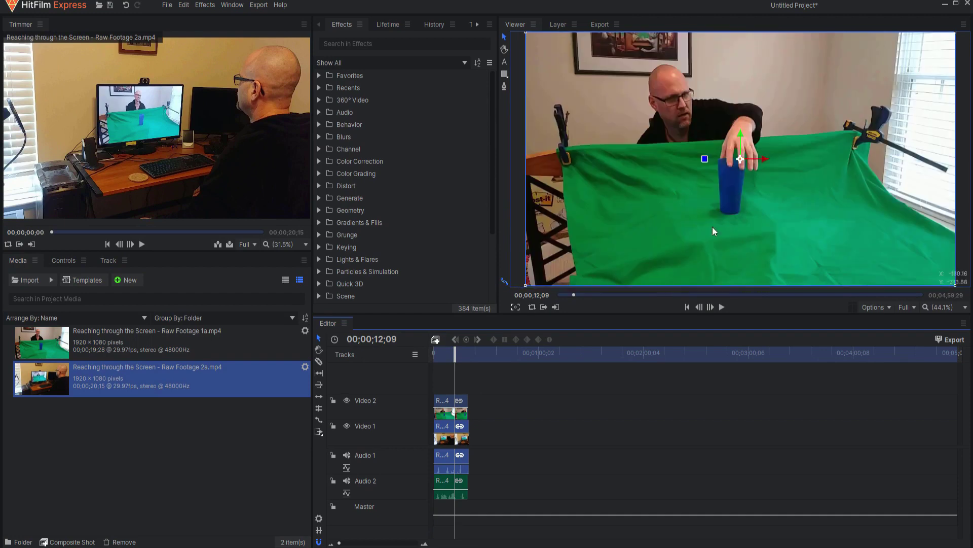
{"action": "left_click", "coordinate": [346, 400]}
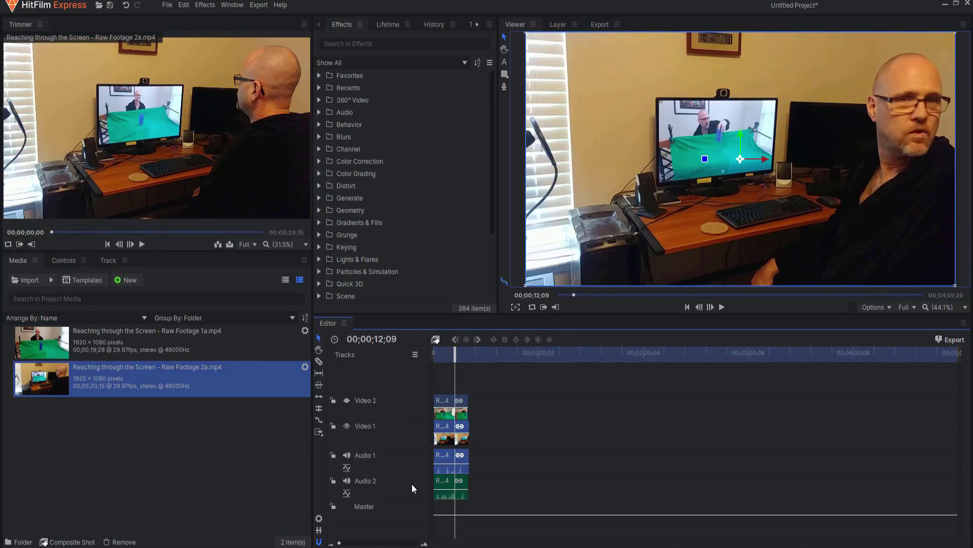
{"action": "left_click_drag", "start_coordinate": [339, 544], "coordinate": [386, 543]}
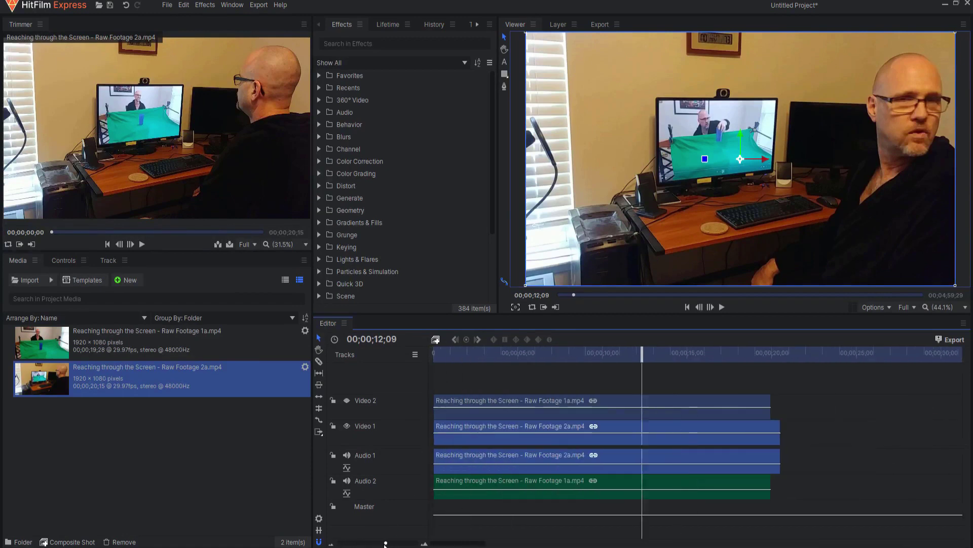
Make Video 2 visible again and bring up the selected clip's Controls with its opacity lowered.
{"action": "left_click_drag", "start_coordinate": [643, 350], "coordinate": [556, 351]}
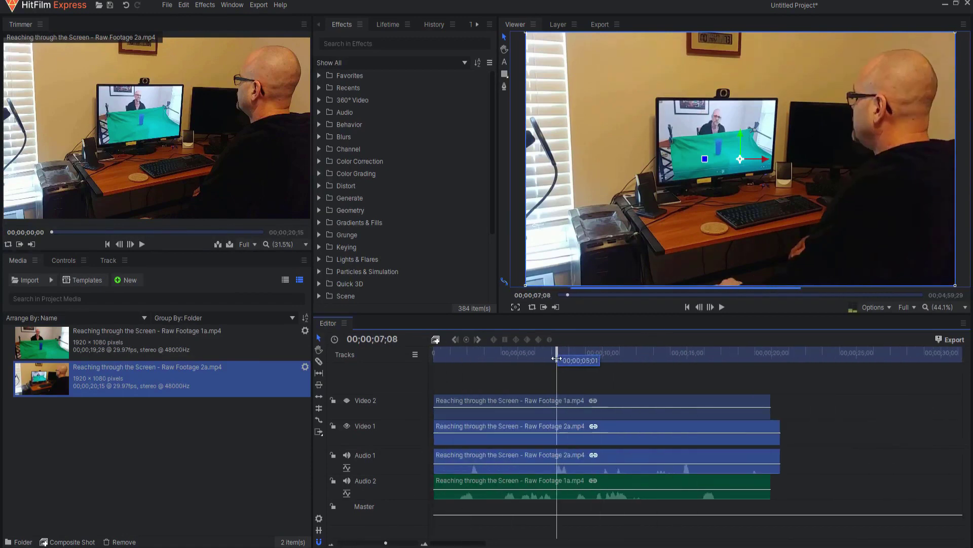
{"action": "left_click", "coordinate": [347, 401]}
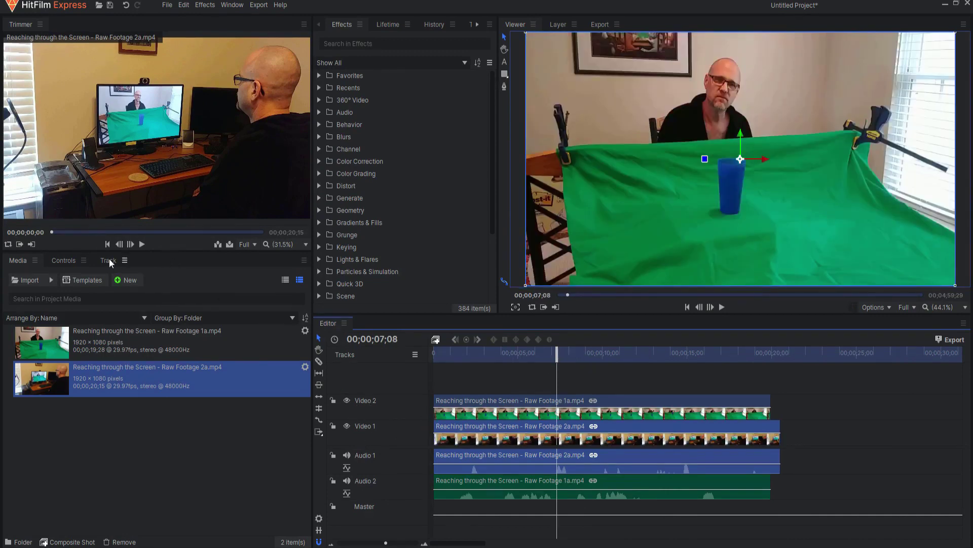
{"action": "left_click", "coordinate": [63, 260]}
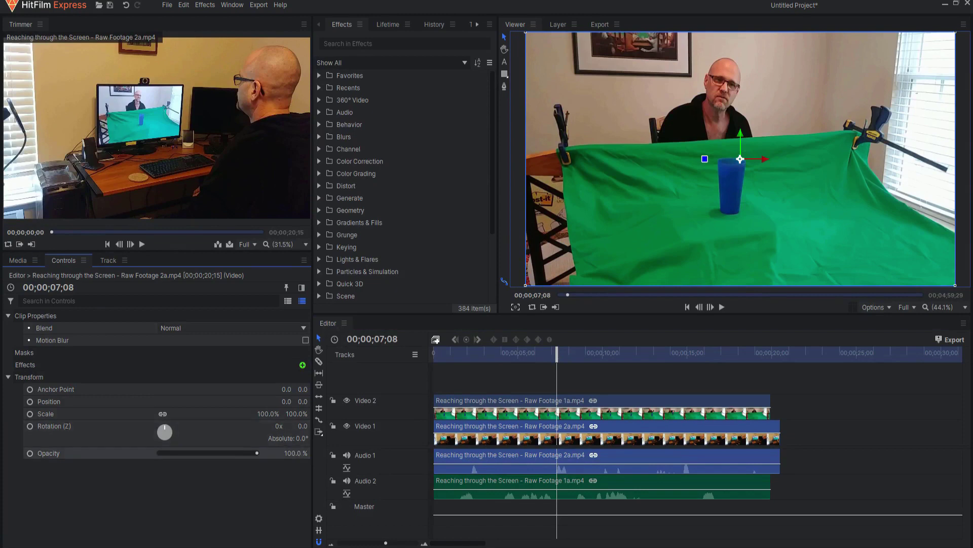
{"action": "left_click_drag", "start_coordinate": [258, 453], "coordinate": [195, 453]}
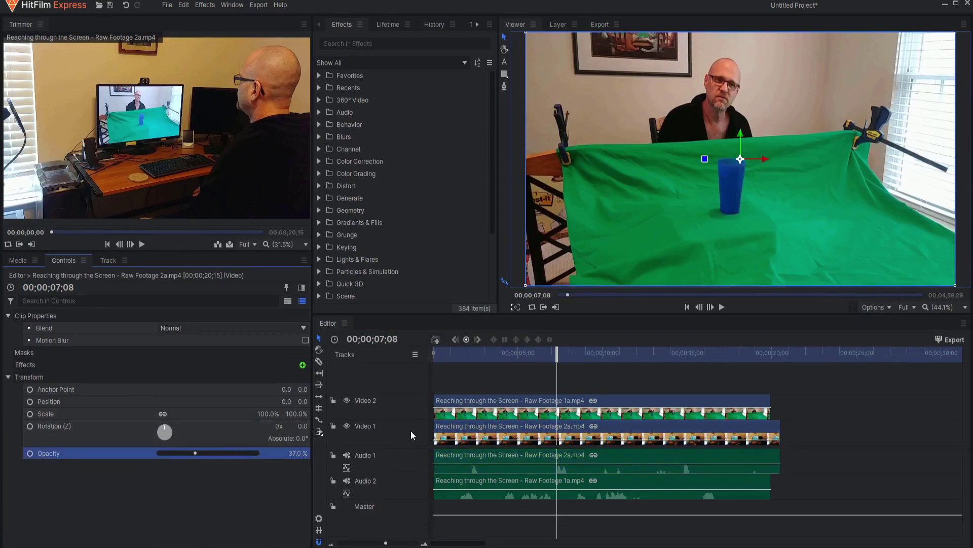
Select the green-screen clip and lower its opacity to 49%.
{"action": "left_click", "coordinate": [461, 401]}
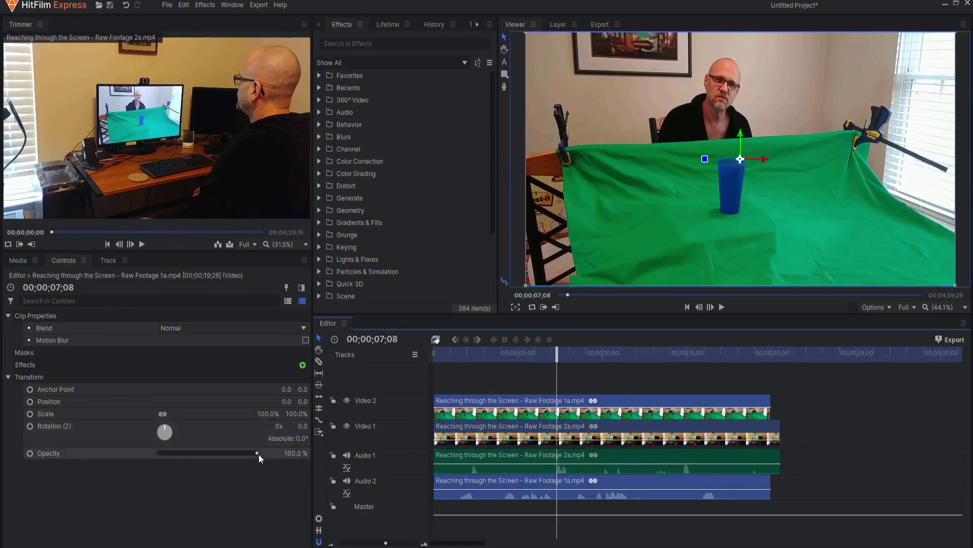
{"action": "left_click_drag", "start_coordinate": [257, 453], "coordinate": [203, 455]}
{"action": "left_click", "coordinate": [512, 389]}
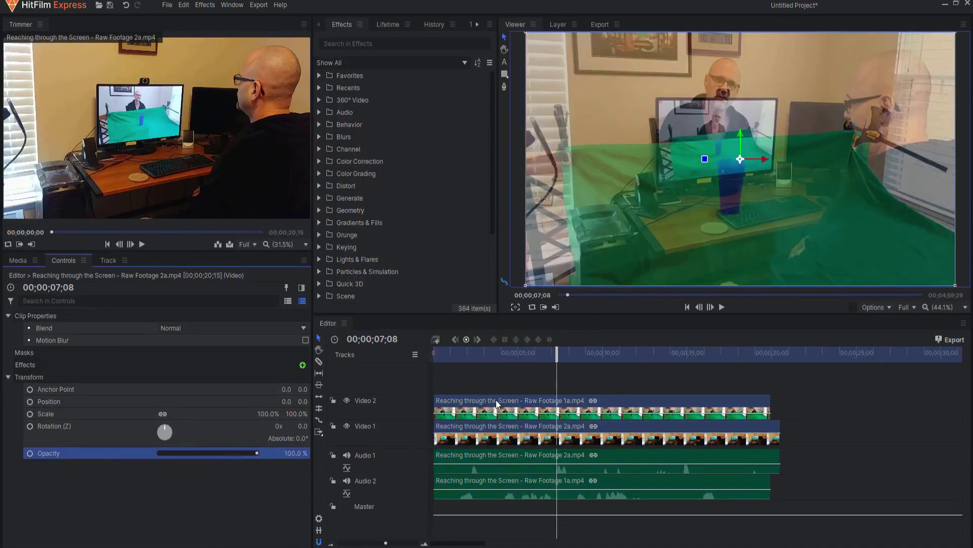
{"action": "left_click", "coordinate": [497, 404]}
{"action": "left_click", "coordinate": [290, 413]}
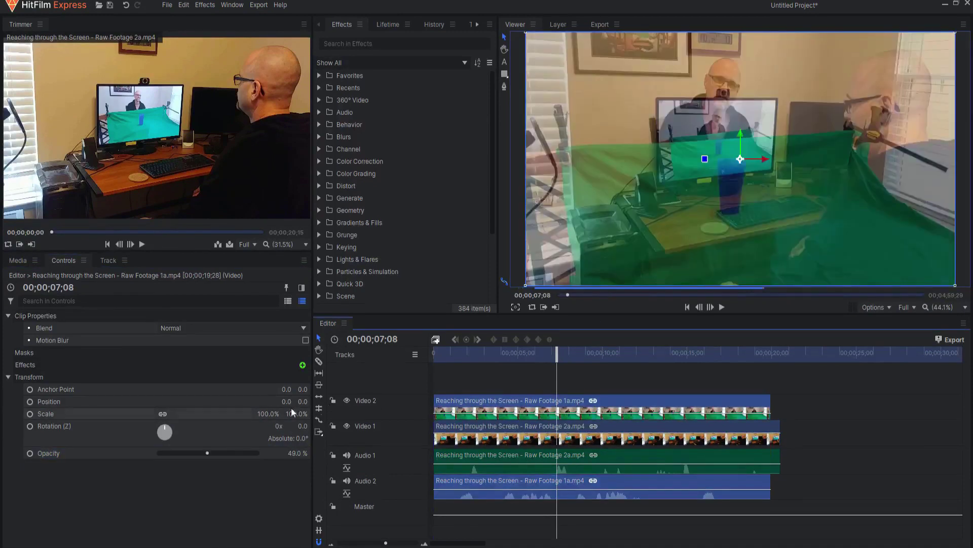
Scale the green-screen clip to about 72% and shift it down-left onto the monitor.
{"action": "type", "text": "80"}
{"action": "key", "text": "Return"}
{"action": "left_click_drag", "start_coordinate": [277, 414], "coordinate": [281, 403]}
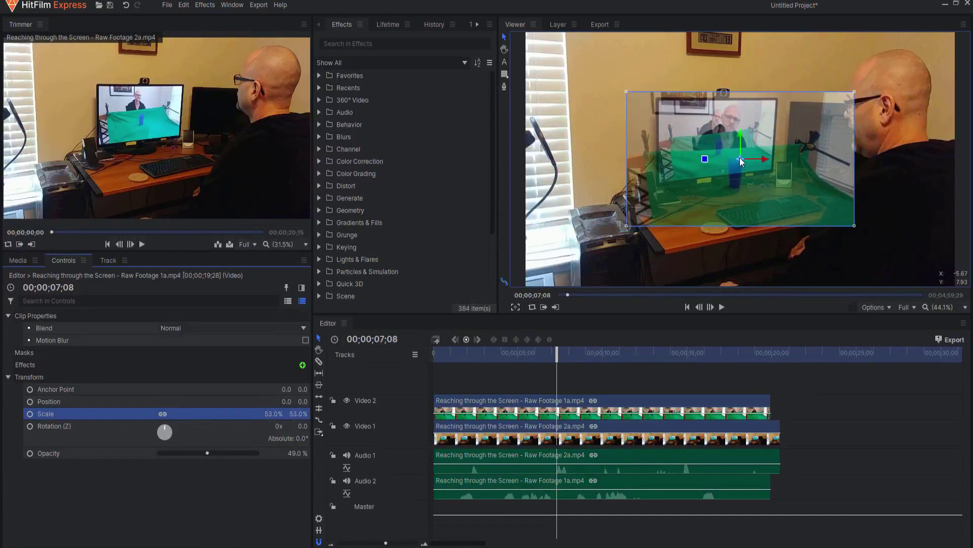
{"action": "left_click_drag", "start_coordinate": [741, 160], "coordinate": [728, 181]}
{"action": "left_click_drag", "start_coordinate": [267, 414], "coordinate": [277, 409]}
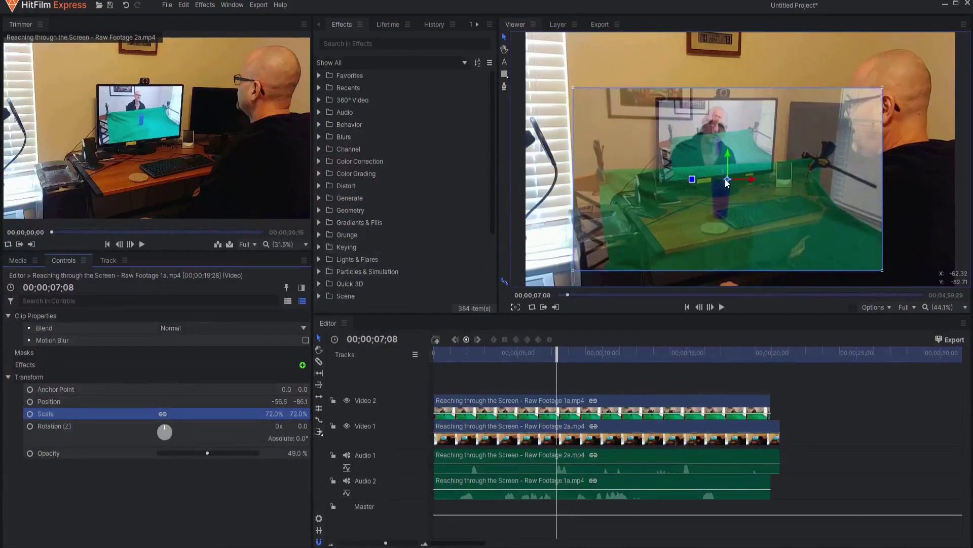
{"action": "left_click_drag", "start_coordinate": [728, 182], "coordinate": [723, 191]}
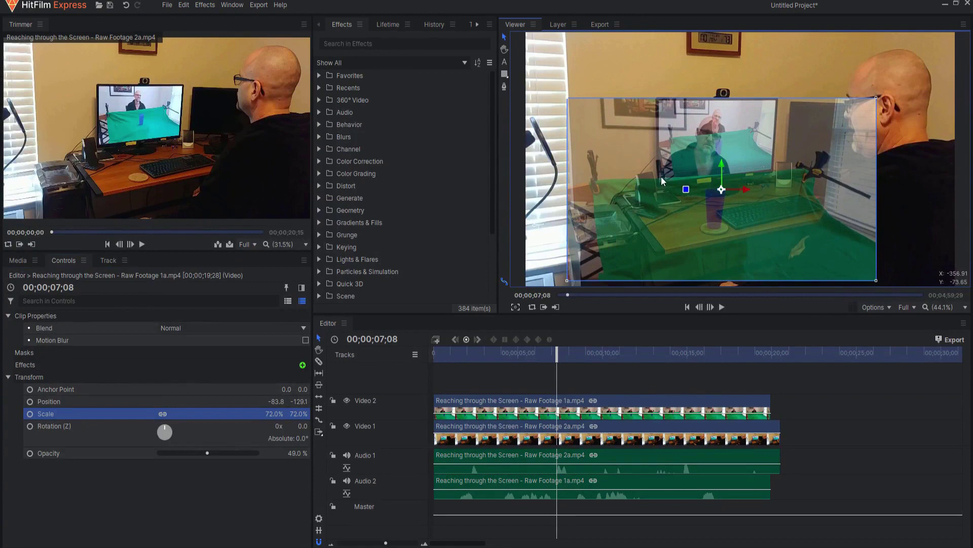
Rotate the clip about -3.1°, enlarge it to 73%, and restore 100% opacity.
{"action": "left_click_drag", "start_coordinate": [686, 189], "coordinate": [687, 193]}
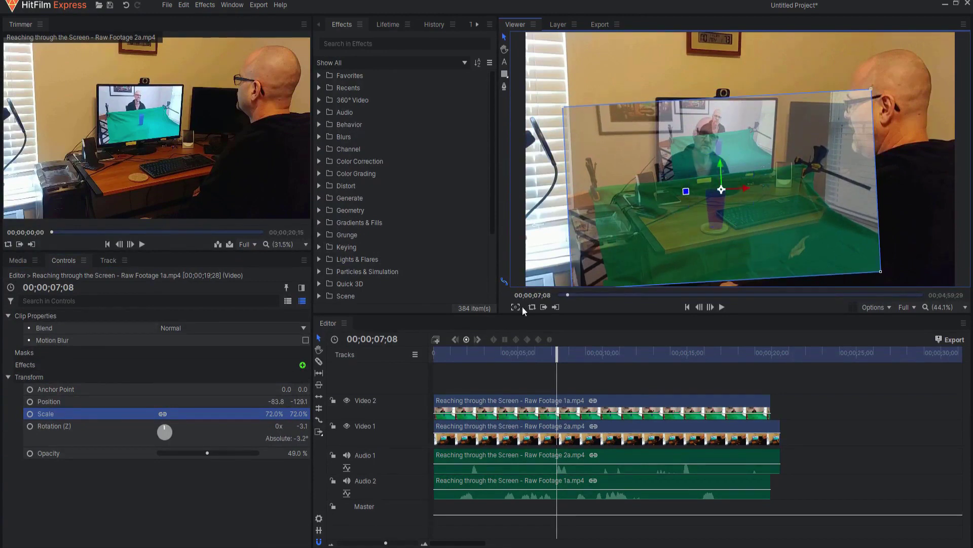
{"action": "left_click_drag", "start_coordinate": [281, 417], "coordinate": [397, 348]}
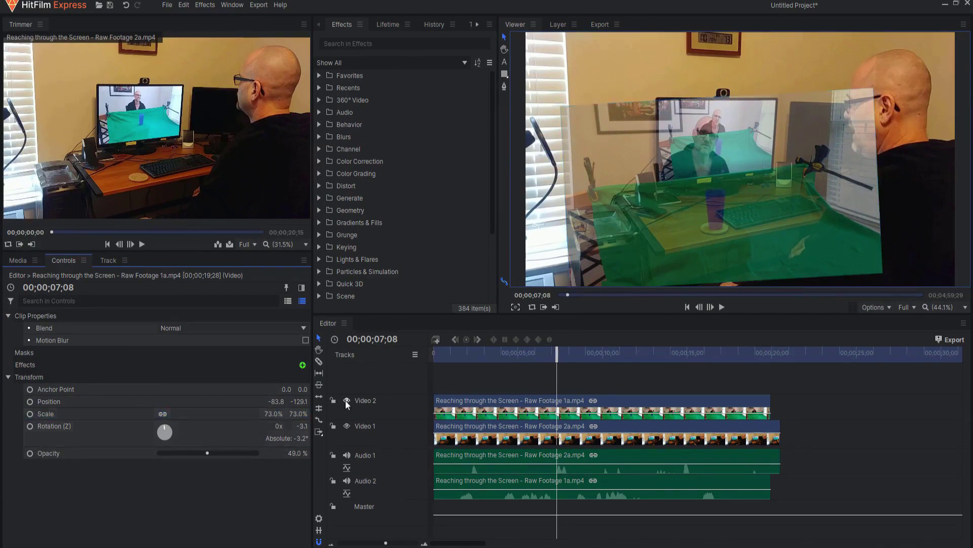
{"action": "left_click_drag", "start_coordinate": [207, 453], "coordinate": [257, 453]}
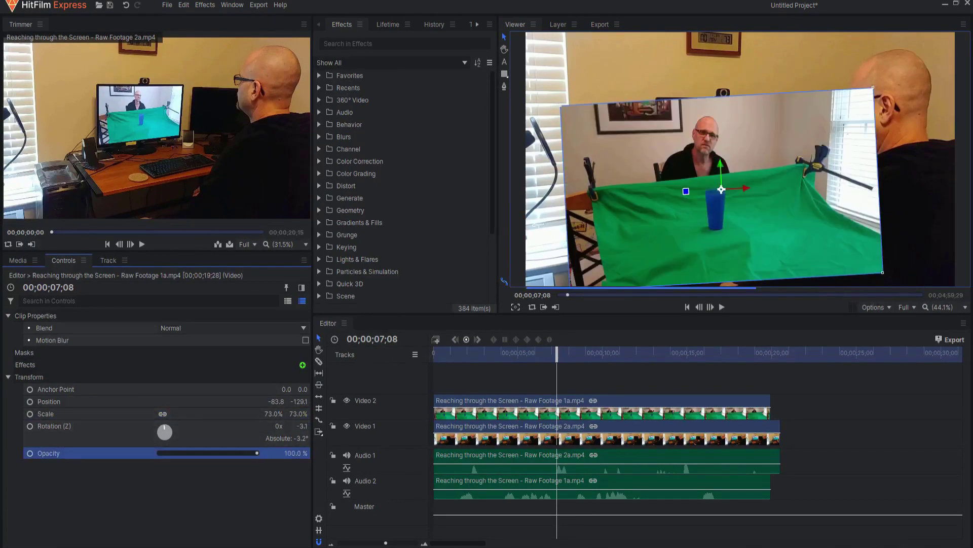
Search effects for 'greens' and apply the Greenscreen Key preset to the green-screen clip.
{"action": "left_click", "coordinate": [350, 44]}
{"action": "type", "text": "green"}
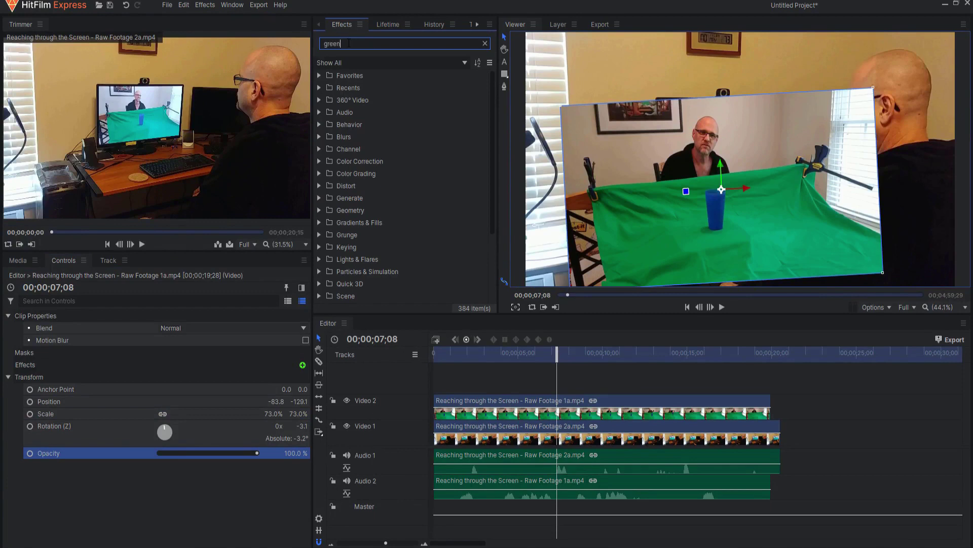
{"action": "type", "text": "s"}
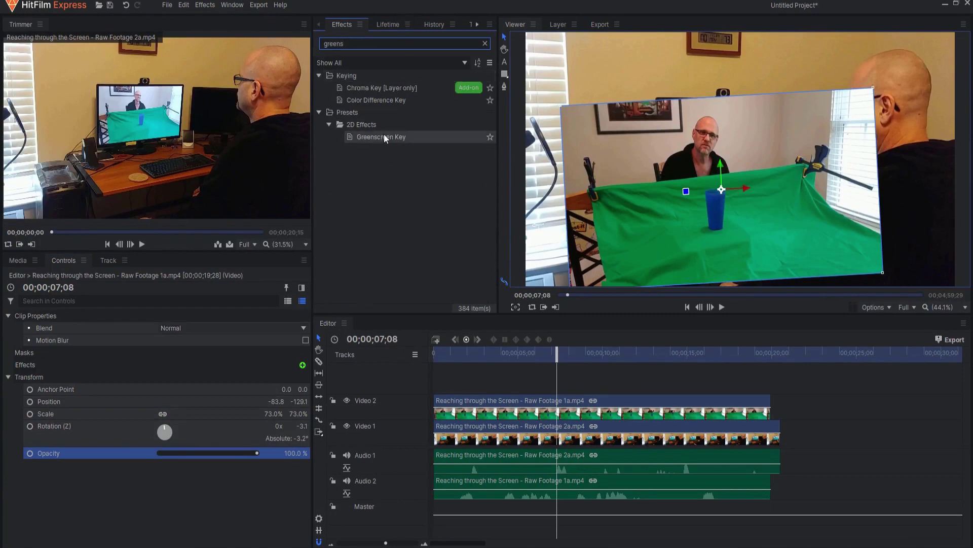
{"action": "left_click_drag", "start_coordinate": [385, 136], "coordinate": [244, 324]}
{"action": "left_click_drag", "start_coordinate": [28, 363], "coordinate": [28, 365]}
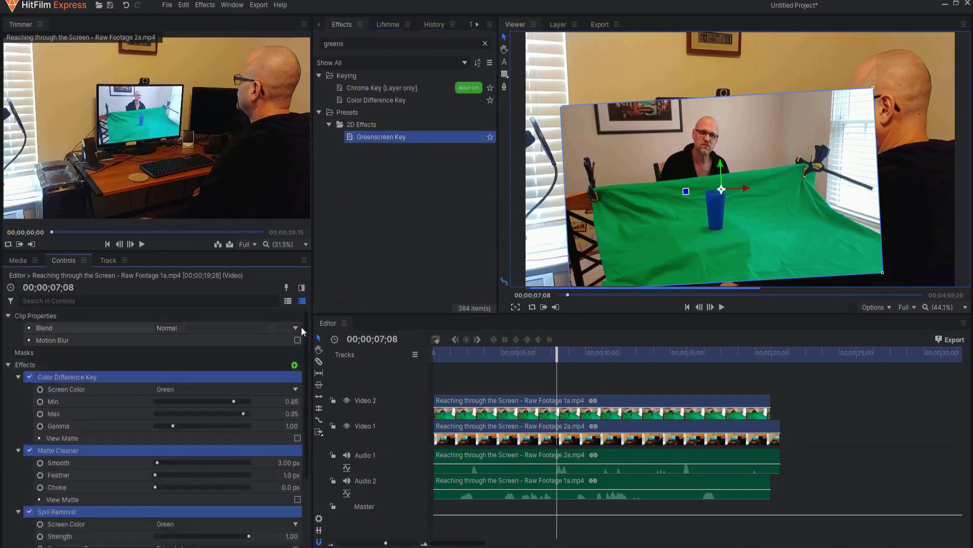
{"action": "left_click", "coordinate": [721, 163]}
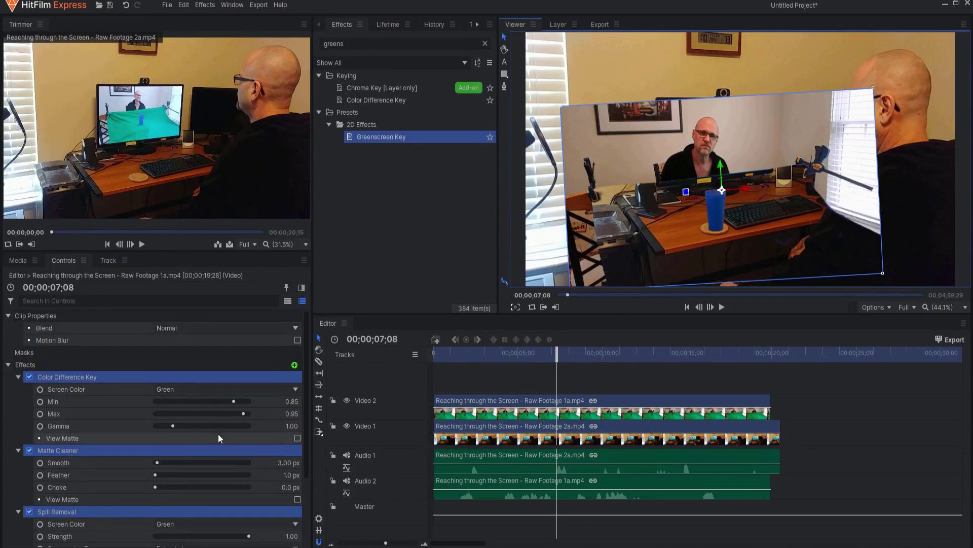
{"action": "left_click", "coordinate": [27, 351]}
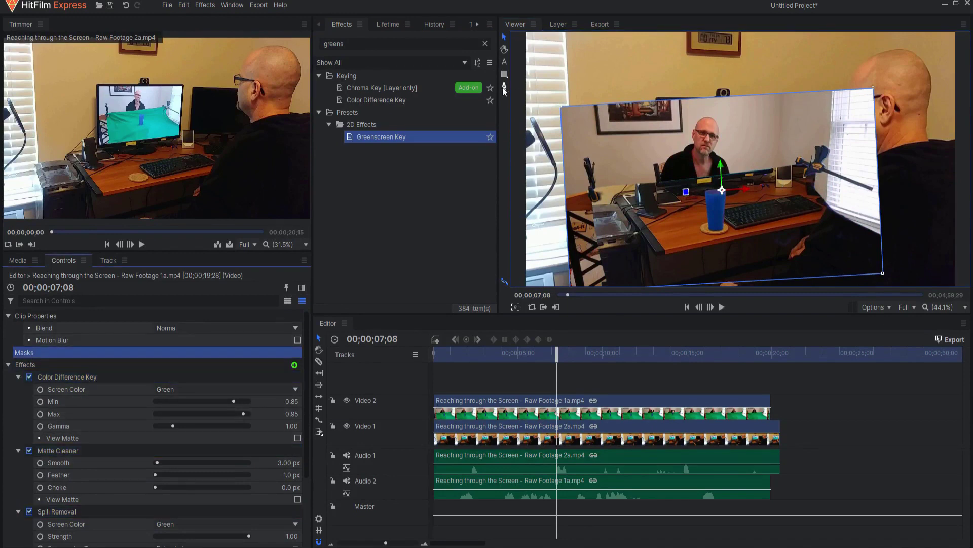
Draw a mask with points around the monitor screen's corners.
{"action": "left_click", "coordinate": [504, 87]}
{"action": "scroll", "coordinate": [279, 538], "scroll_direction": "down", "scroll_amount": 3}
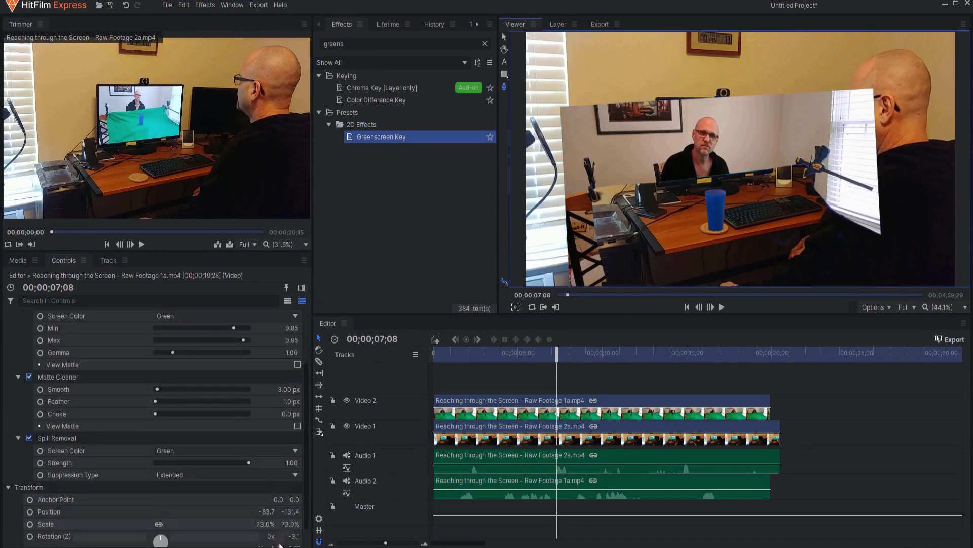
{"action": "scroll", "coordinate": [280, 537], "scroll_direction": "down", "scroll_amount": 1}
{"action": "scroll", "coordinate": [676, 170], "scroll_direction": "up", "scroll_amount": 6}
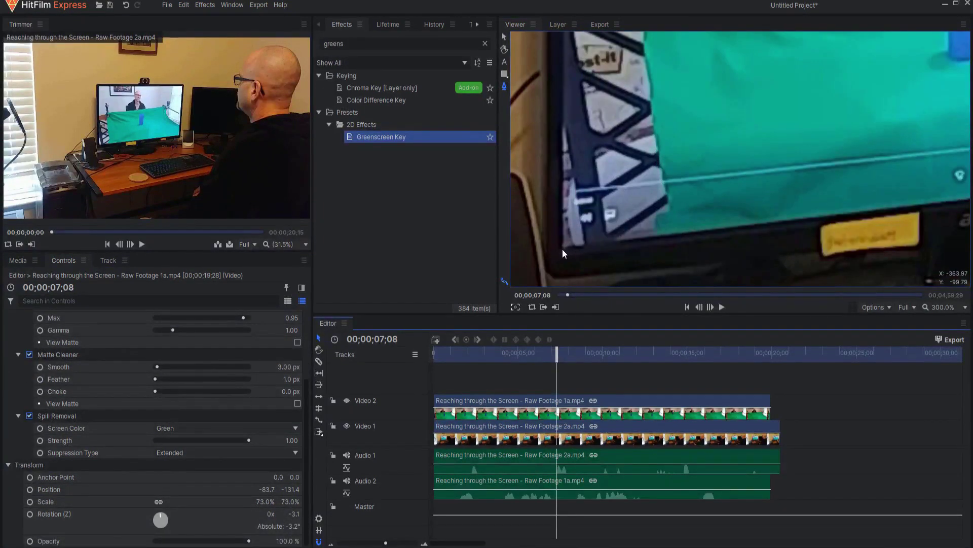
{"action": "left_click", "coordinate": [562, 249]}
{"action": "left_click", "coordinate": [680, 124]}
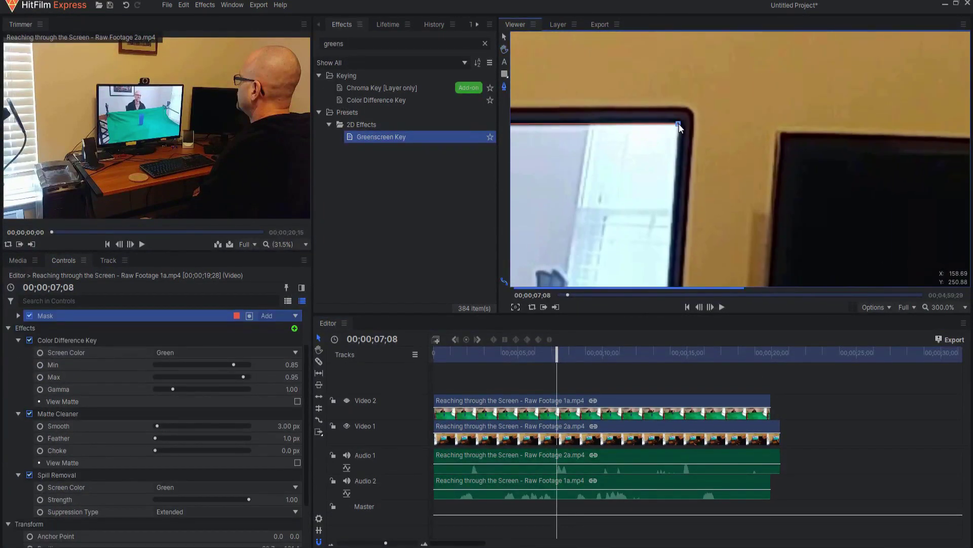
{"action": "scroll", "coordinate": [679, 124], "scroll_direction": "down", "scroll_amount": 6}
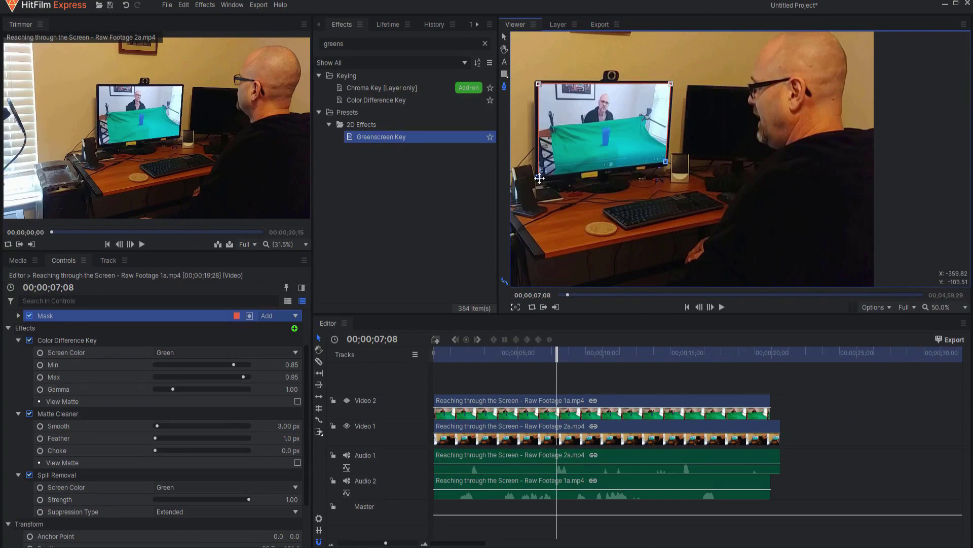
{"action": "left_click", "coordinate": [539, 177]}
Show Video 2 again and pull a bottom mask point down to include the blue cup.
{"action": "left_click", "coordinate": [347, 400]}
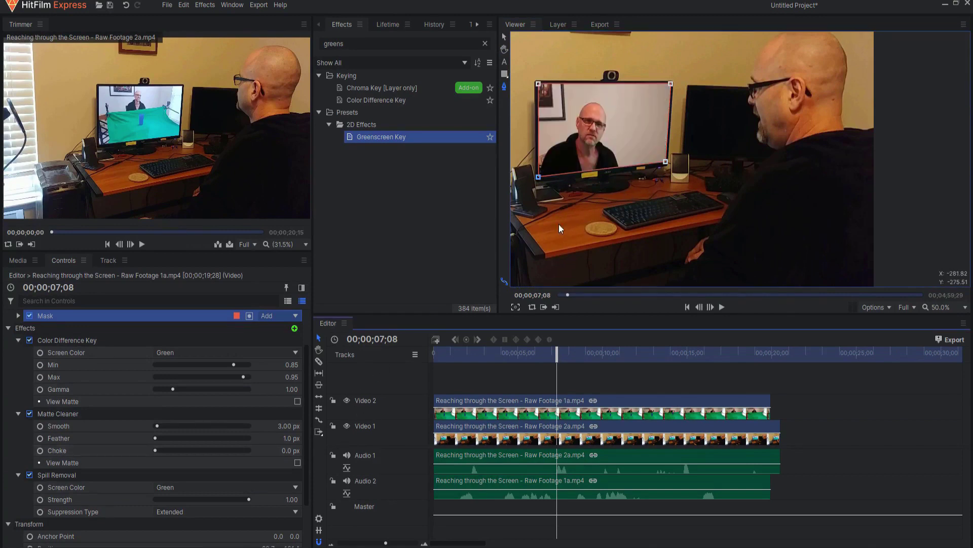
{"action": "left_click_drag", "start_coordinate": [604, 167], "coordinate": [604, 262]}
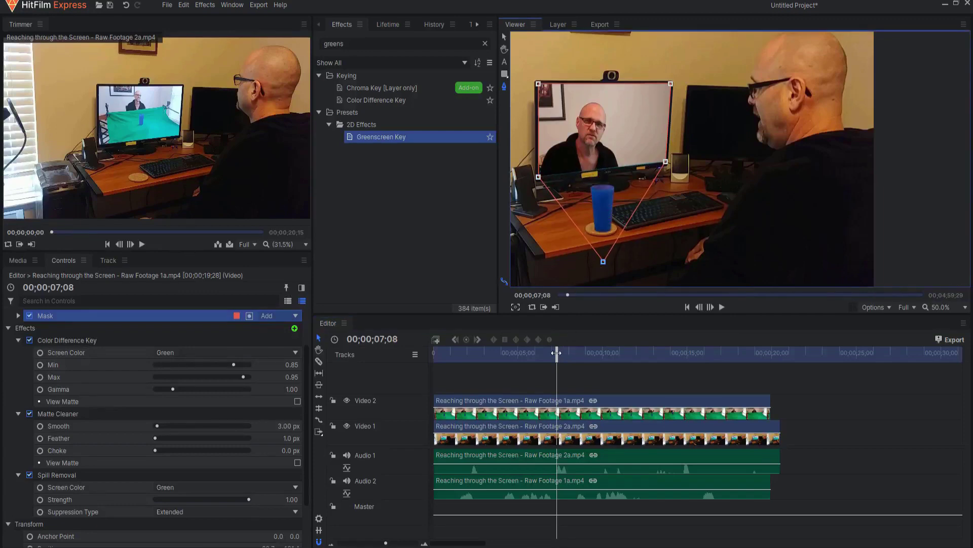
{"action": "left_click_drag", "start_coordinate": [556, 354], "coordinate": [751, 365]}
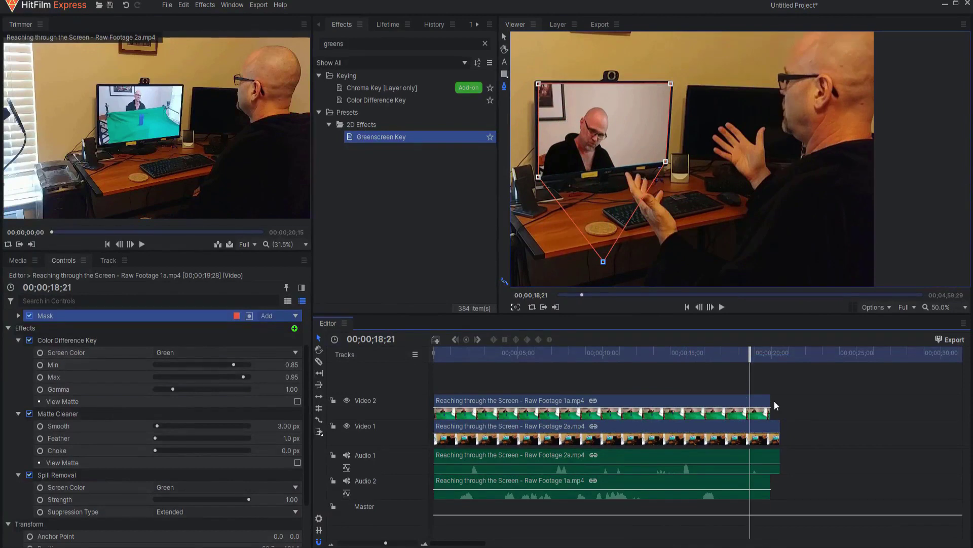
Trim the Video 2 clip's end back to the playhead at 18;21.
{"action": "left_click_drag", "start_coordinate": [771, 400], "coordinate": [750, 400]}
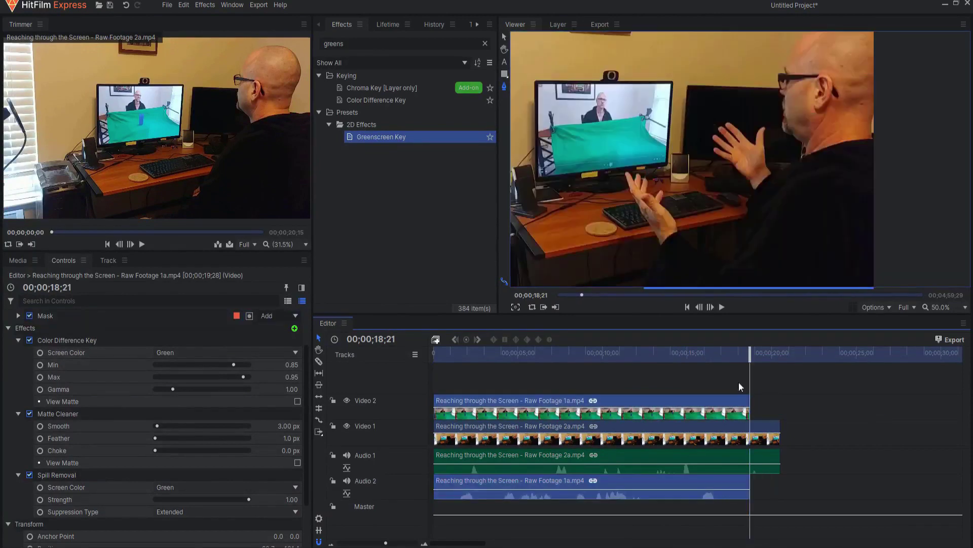